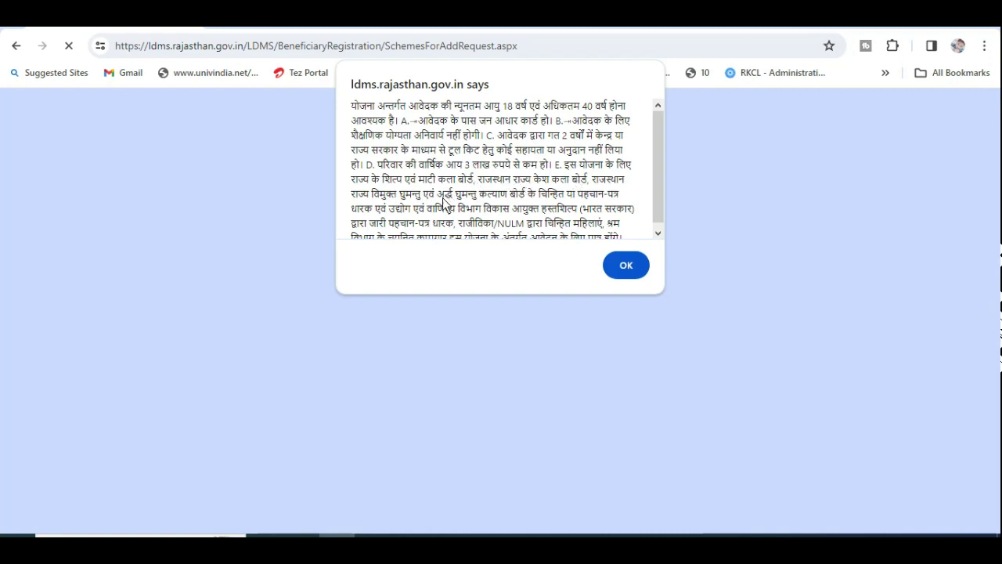
Read the scheme's eligibility criteria through to the labour department workers' clause and dismiss the message
{"action": "left_click_drag", "start_coordinate": [659, 189], "coordinate": [670, 228]}
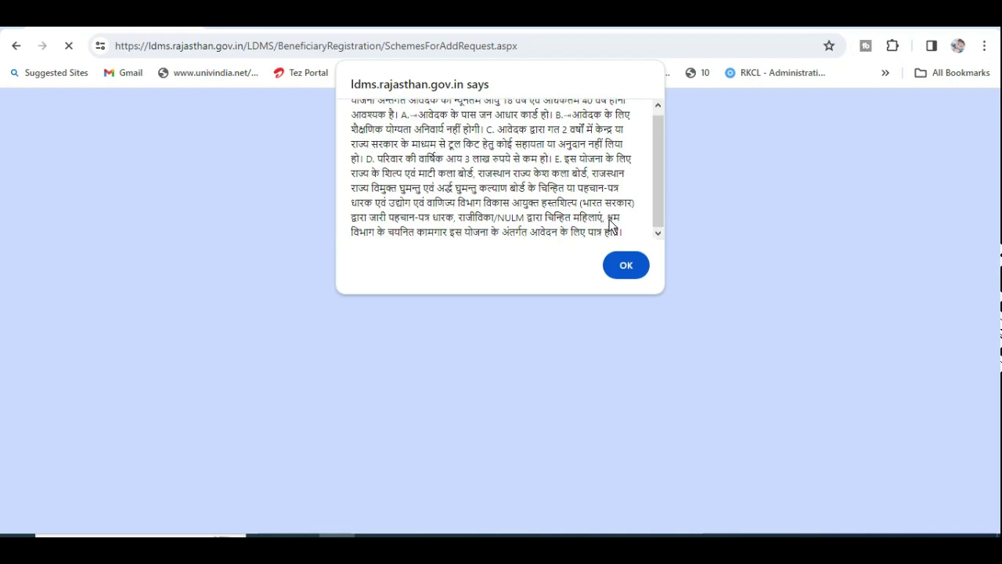
{"action": "left_click_drag", "start_coordinate": [622, 217], "coordinate": [530, 240]}
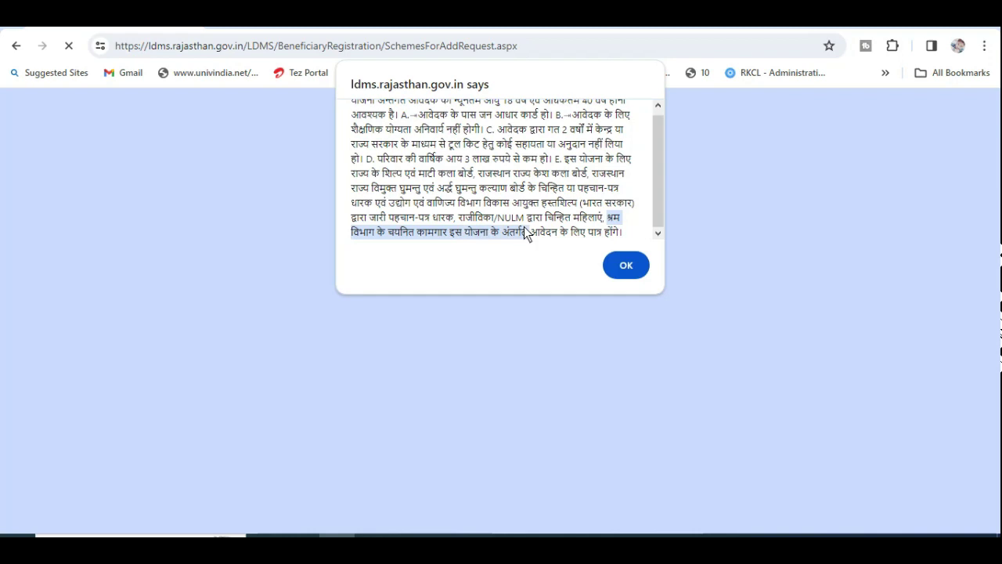
{"action": "left_click", "coordinate": [626, 265]}
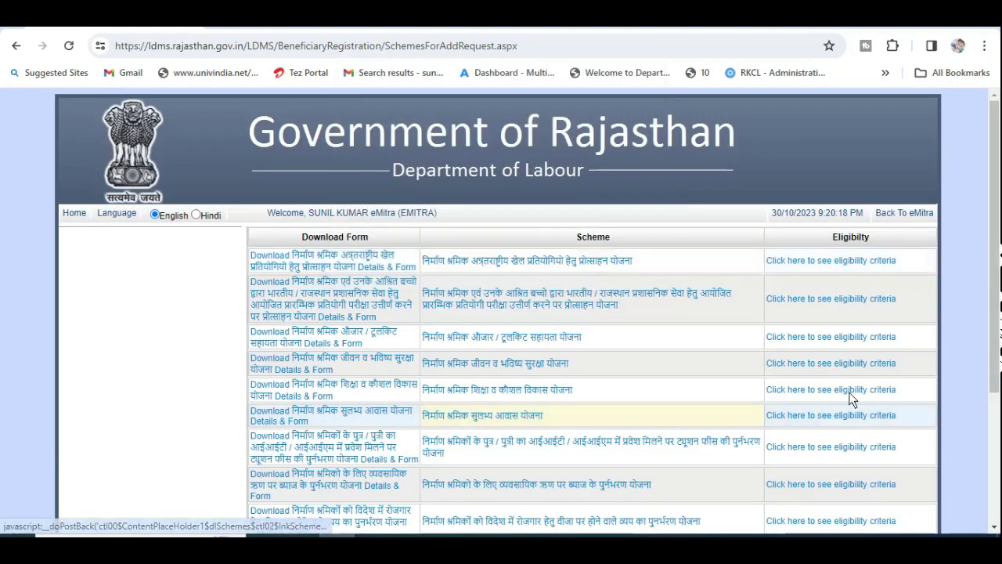
Download the details and form for विश्वकर्मा कामगार कल्याण योजना and open that scheme's online application form
{"action": "scroll", "coordinate": [944, 388], "scroll_direction": "down", "scroll_amount": 3}
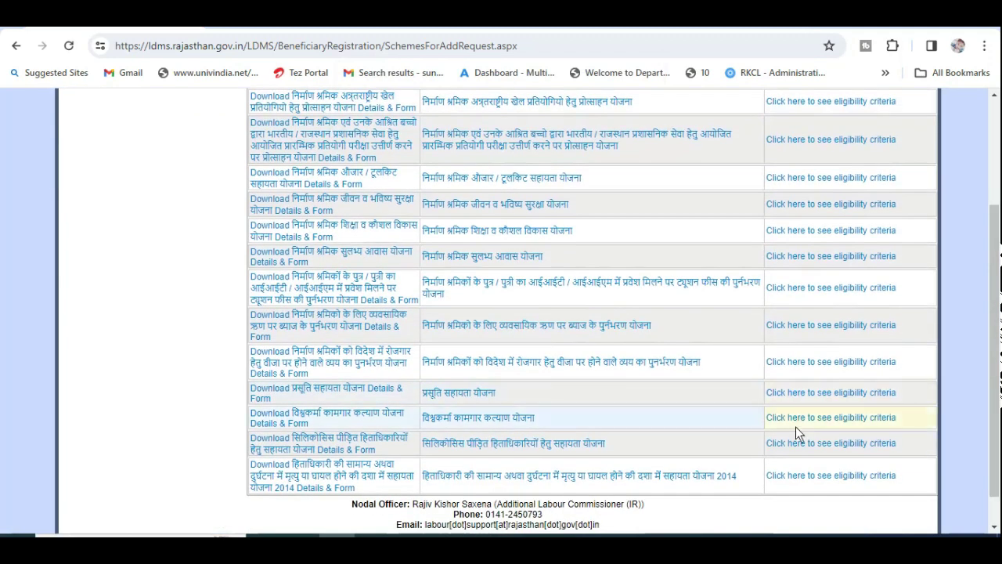
{"action": "left_click", "coordinate": [301, 423]}
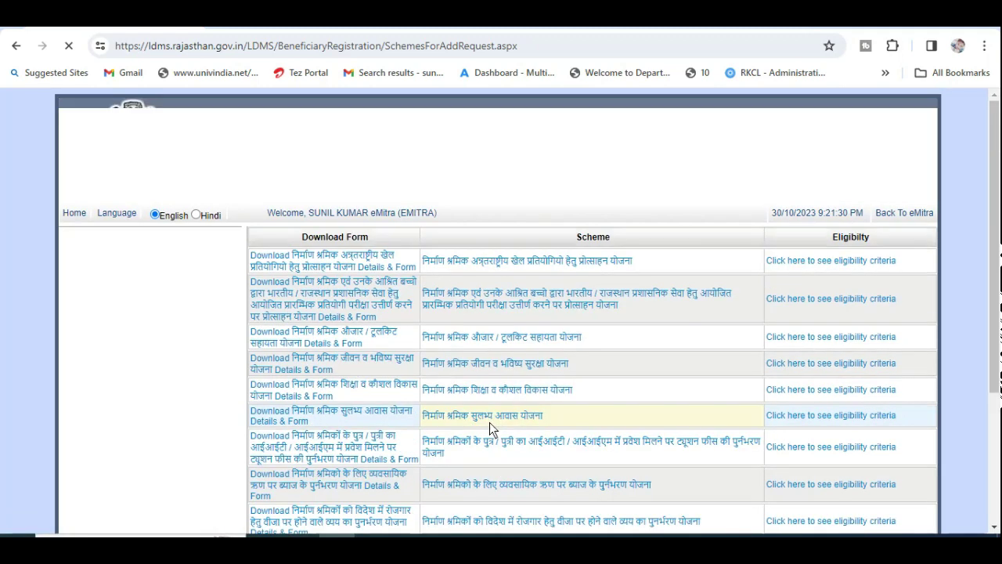
{"action": "scroll", "coordinate": [906, 287], "scroll_direction": "down", "scroll_amount": 3}
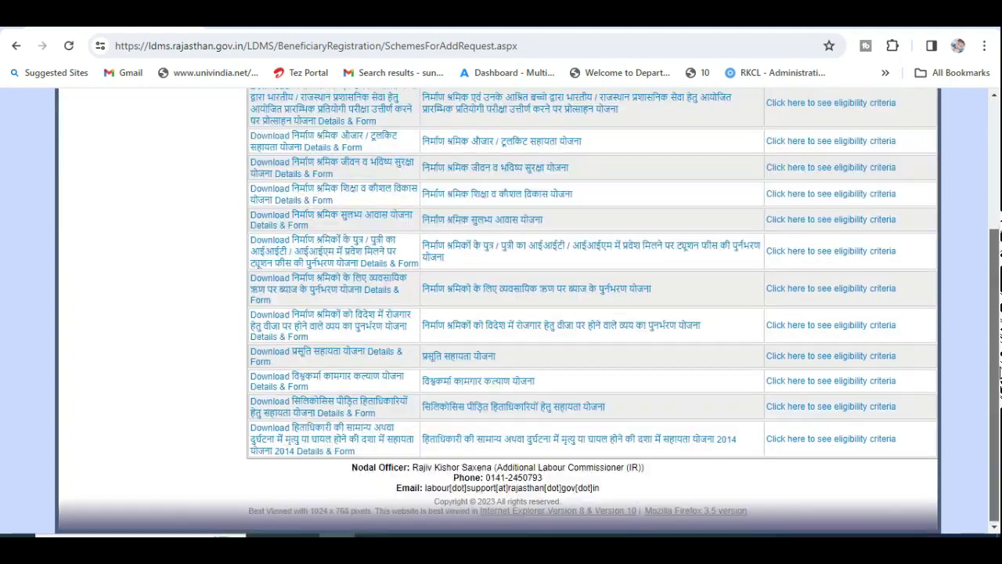
{"action": "left_click", "coordinate": [468, 383]}
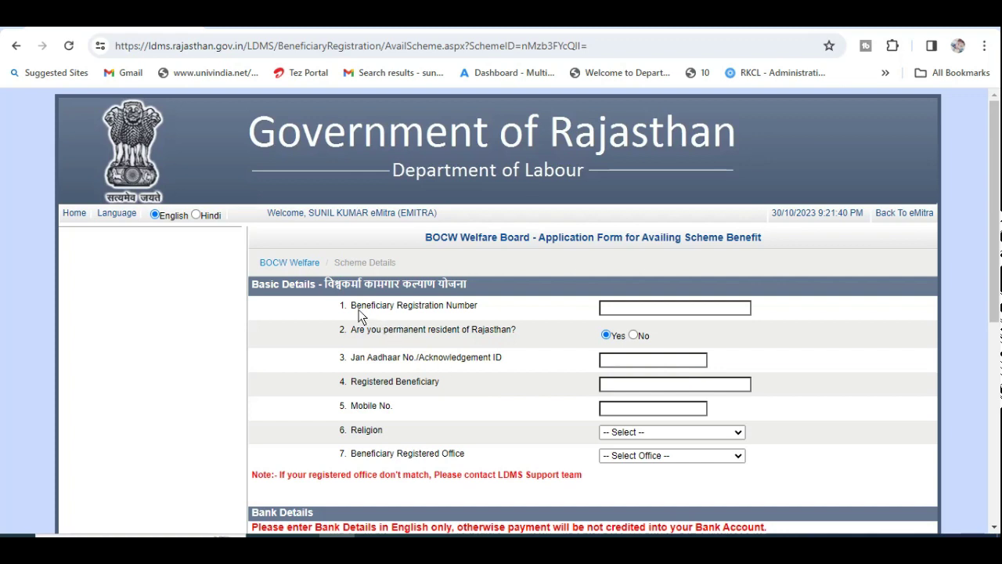
Examine the registration number, Rajasthan residency, Jan Aadhaar and registered beneficiary fields in the basic details
{"action": "left_click_drag", "start_coordinate": [356, 307], "coordinate": [429, 309]}
{"action": "left_click", "coordinate": [636, 315]}
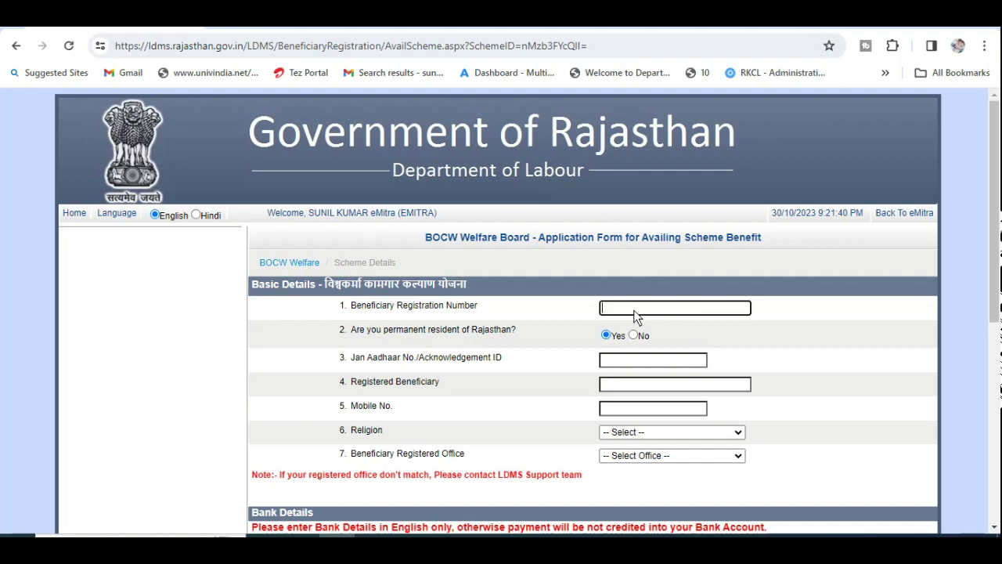
{"action": "triple_click", "coordinate": [459, 325]}
{"action": "left_click", "coordinate": [538, 337]}
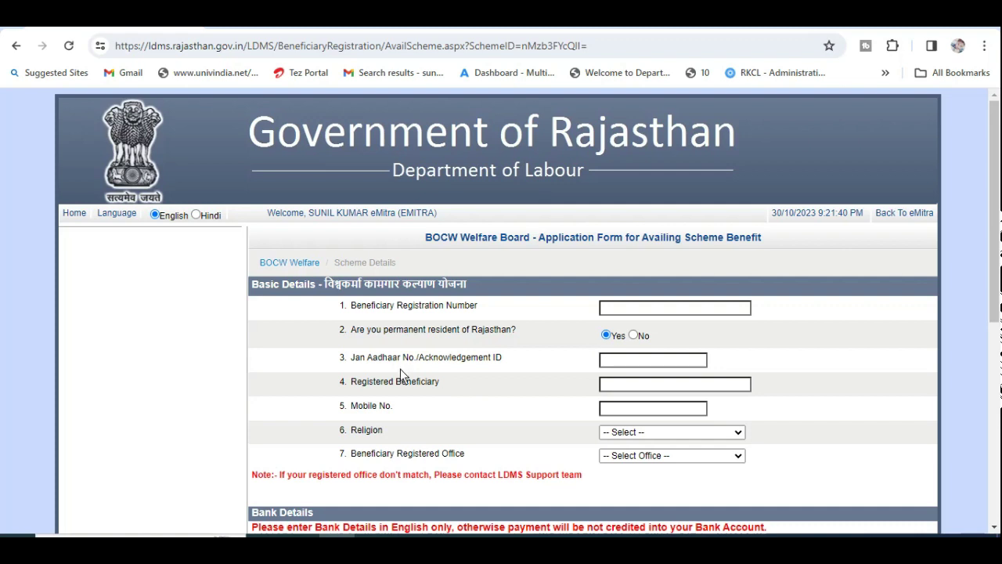
{"action": "left_click_drag", "start_coordinate": [368, 385], "coordinate": [444, 385]}
{"action": "left_click", "coordinate": [637, 389]}
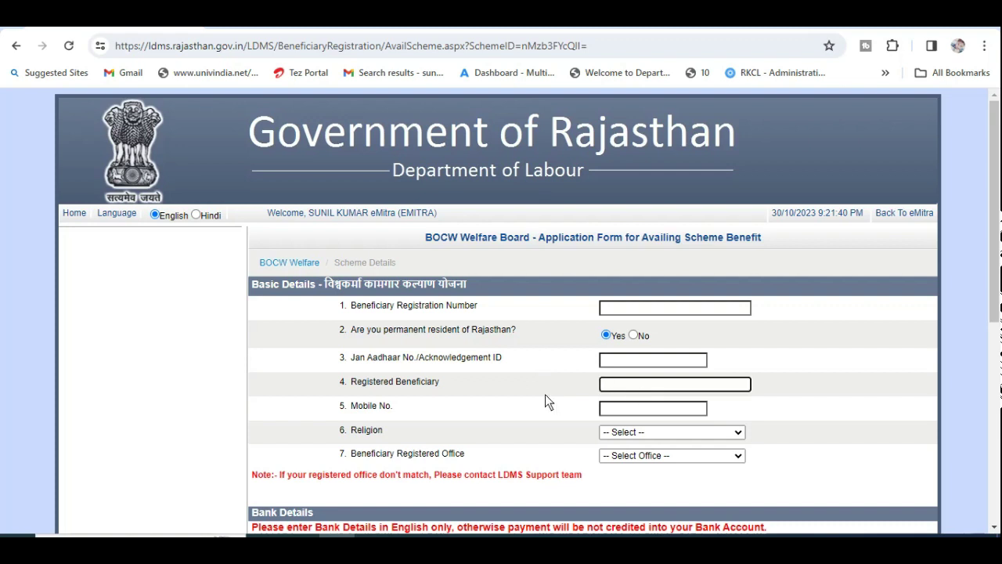
Set the religion to Hindu and check the choices for the beneficiary's registered office
{"action": "left_click", "coordinate": [657, 432]}
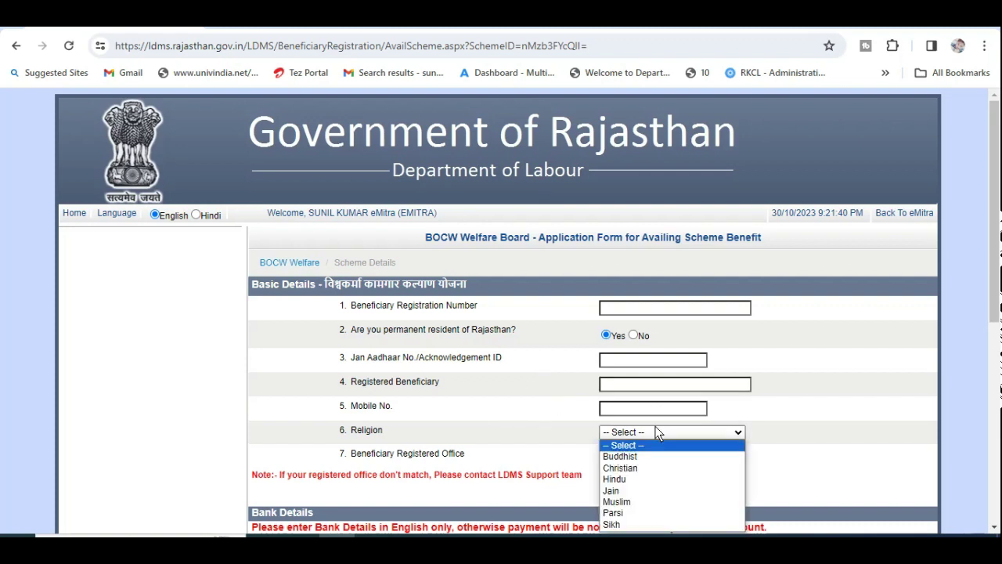
{"action": "left_click", "coordinate": [632, 478]}
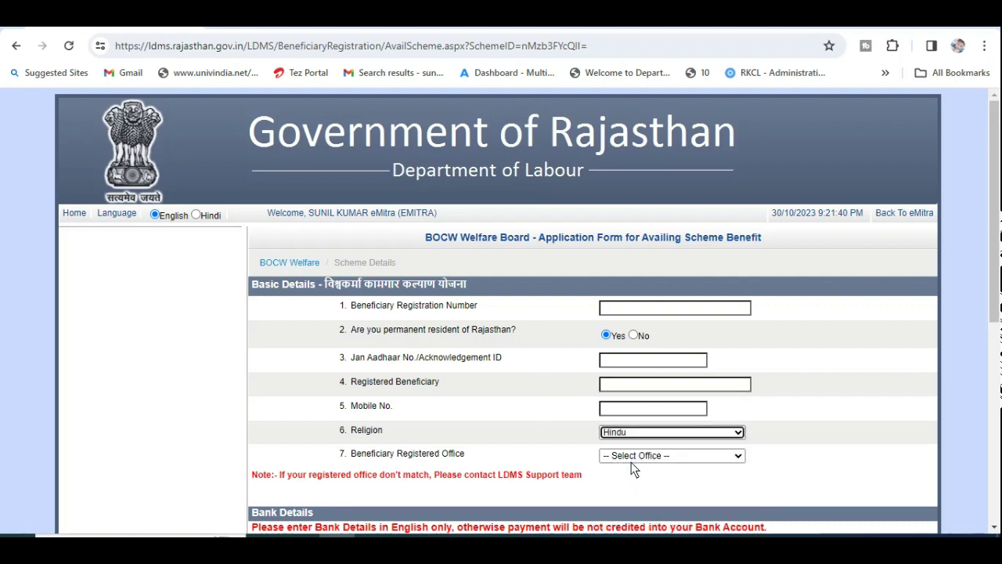
{"action": "left_click", "coordinate": [631, 460]}
{"action": "left_click", "coordinate": [633, 468]}
Review the bank details, account holder choices, declaration formats and robot check at the end of the application form
{"action": "left_click_drag", "start_coordinate": [997, 313], "coordinate": [998, 471]}
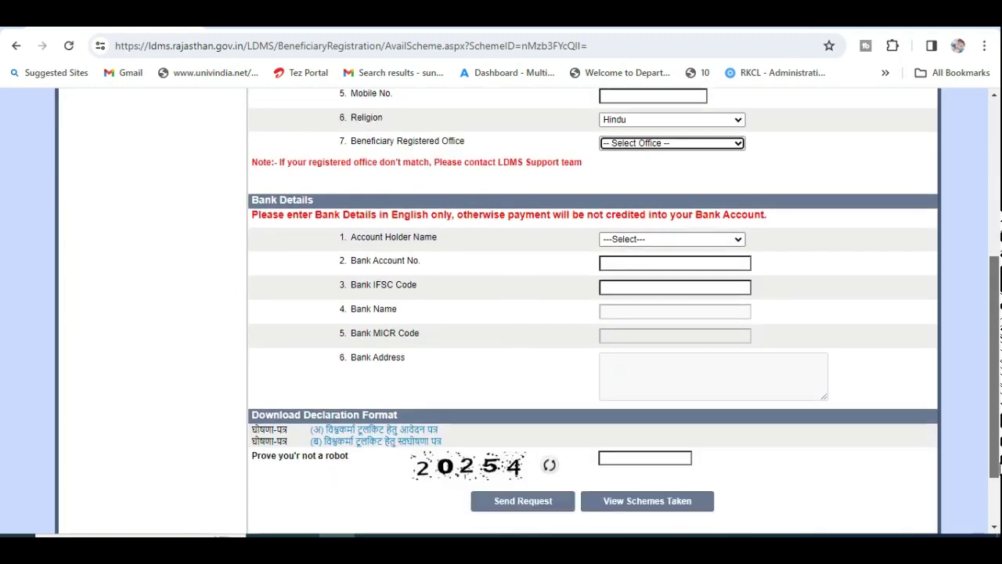
{"action": "left_click", "coordinate": [695, 240]}
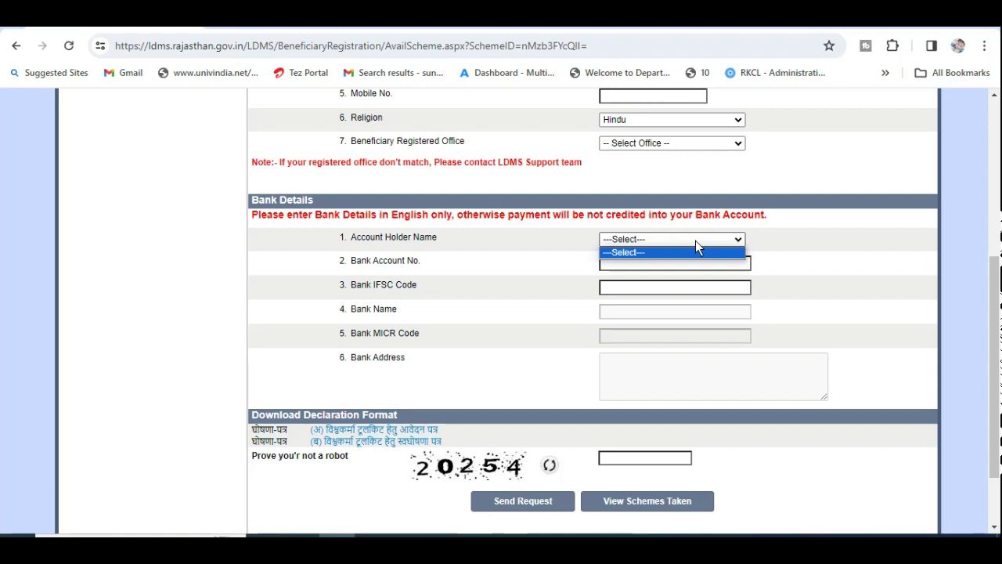
{"action": "left_click", "coordinate": [648, 457]}
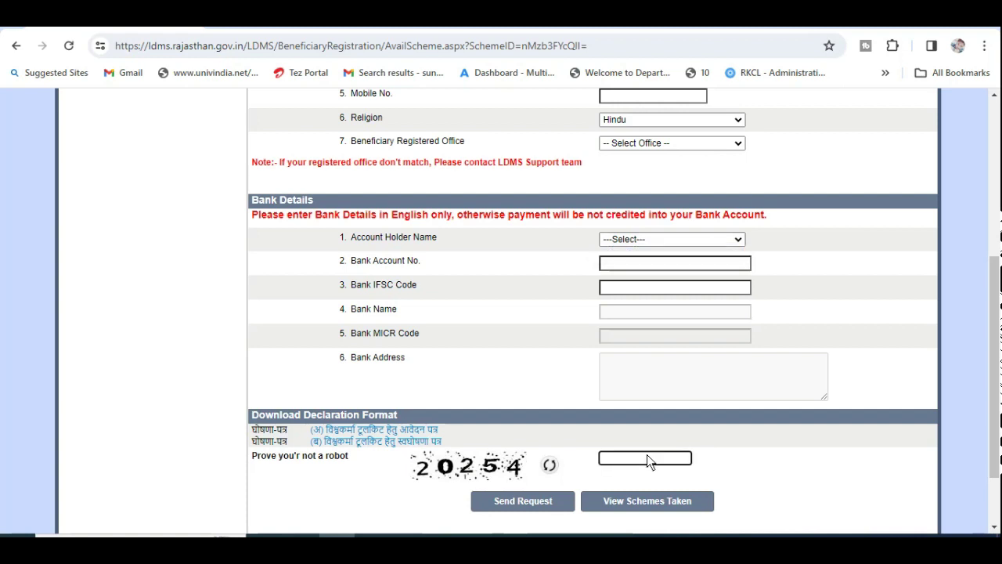
{"action": "left_click", "coordinate": [554, 501]}
{"action": "left_click", "coordinate": [899, 537]}
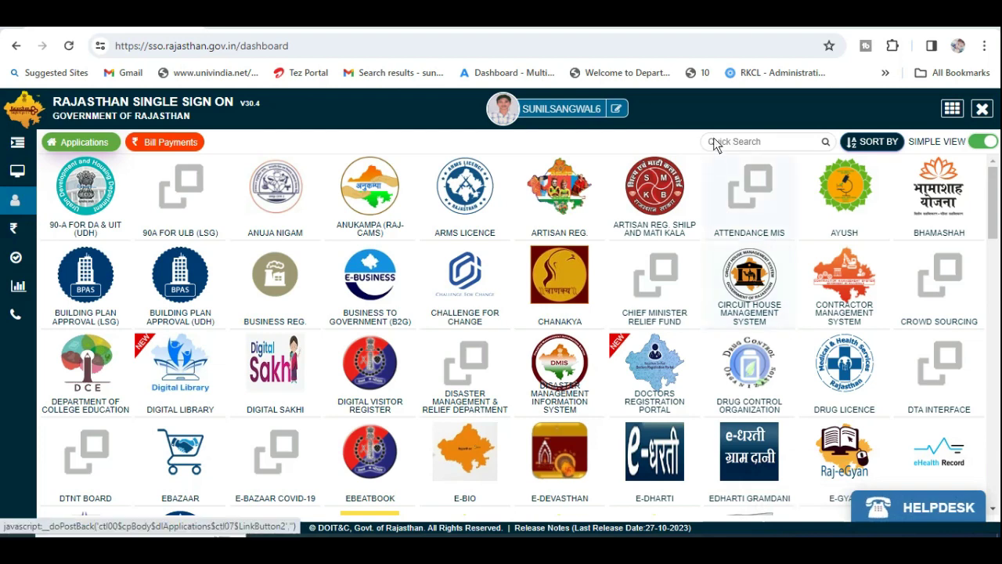
{"action": "type", "text": "jan"}
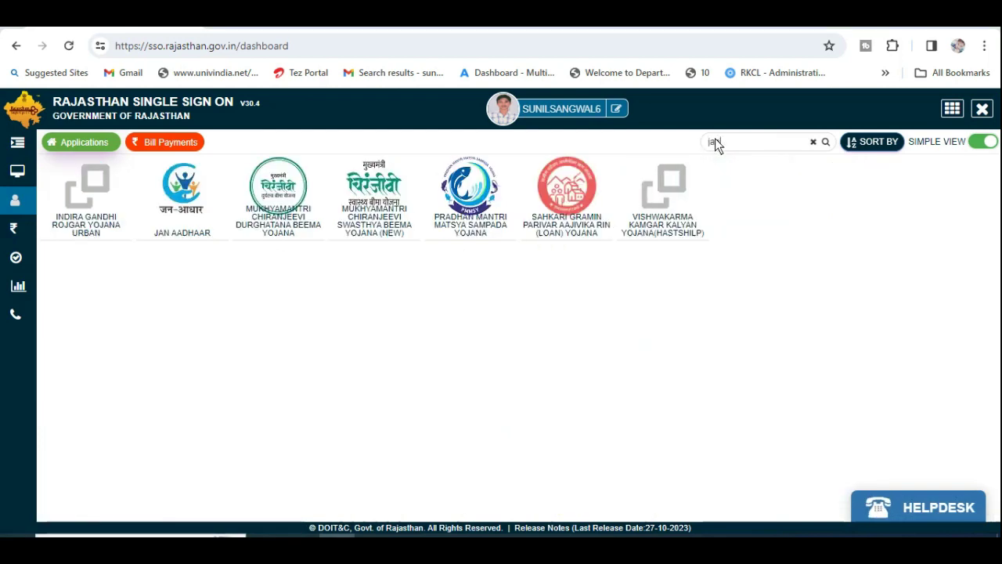
{"action": "key", "text": "BackSpace"}
{"action": "key", "text": "BackSpace"}
{"action": "key", "text": "BackSpace"}
Search the SSO applications for "labour" and open the Labour Department Management System
{"action": "type", "text": "labour"}
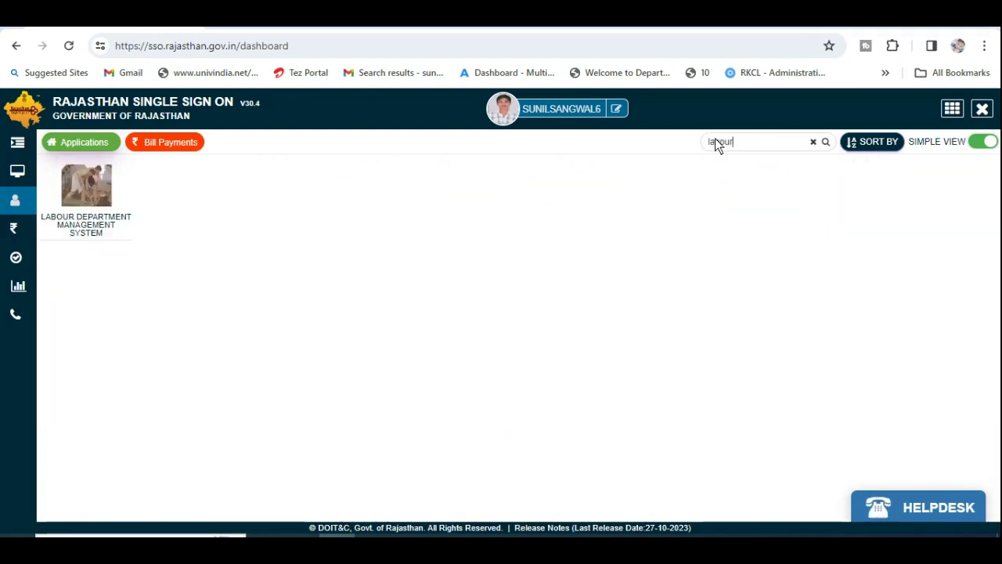
{"action": "left_click", "coordinate": [94, 199]}
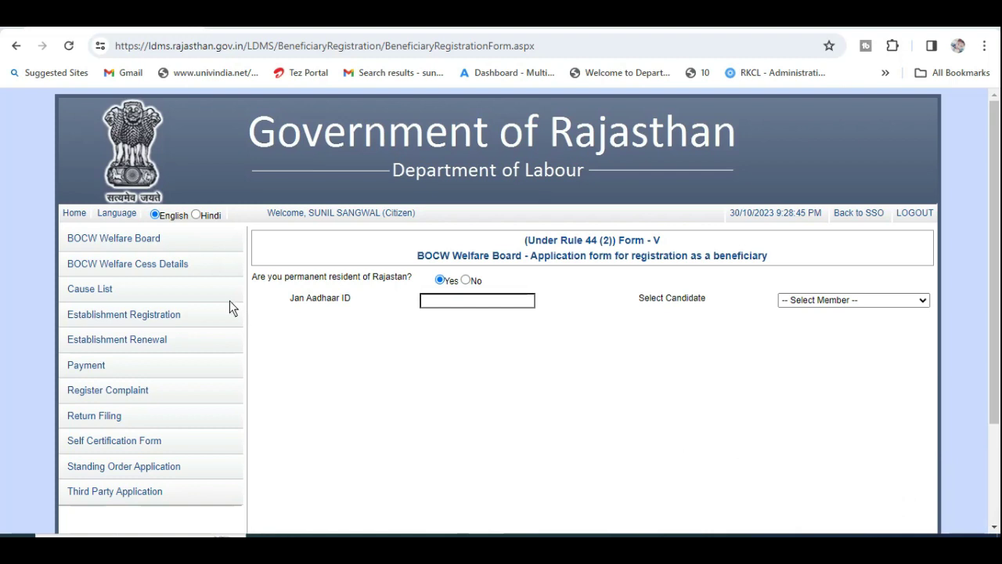
Open the विश्वकर्मा कामगार कल्याण योजना application from the BOCW Welfare Board scheme list as a citizen and review its fields
{"action": "left_click", "coordinate": [119, 240]}
{"action": "left_click", "coordinate": [96, 313]}
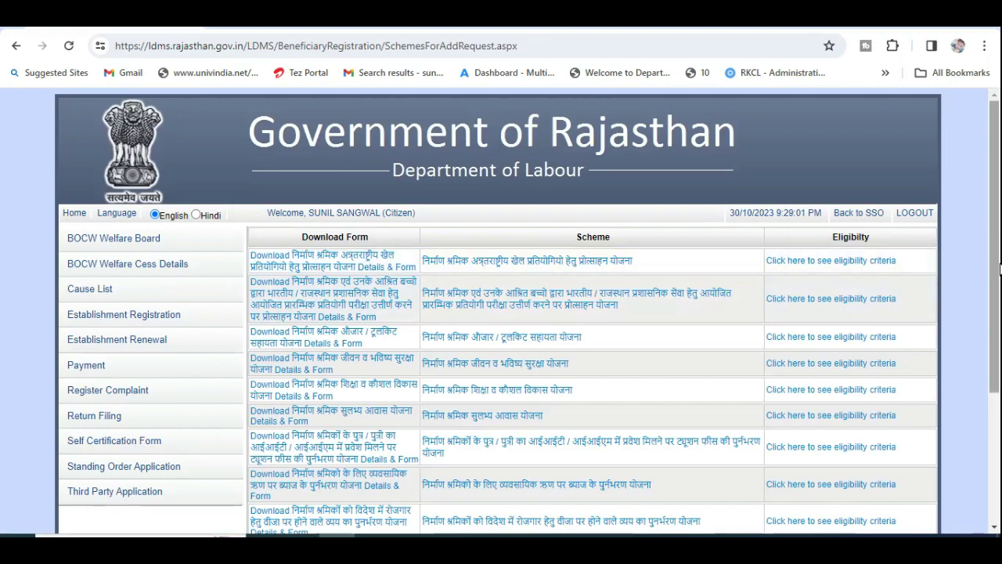
{"action": "scroll", "coordinate": [1000, 337], "scroll_direction": "down", "scroll_amount": 2}
{"action": "scroll", "coordinate": [1000, 337], "scroll_direction": "down", "scroll_amount": 1}
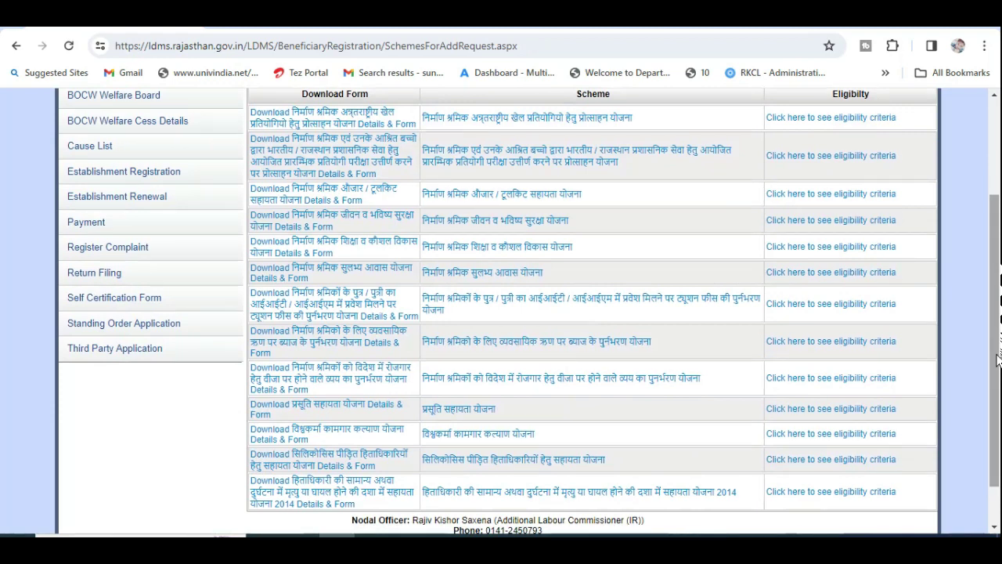
{"action": "left_click", "coordinate": [477, 436]}
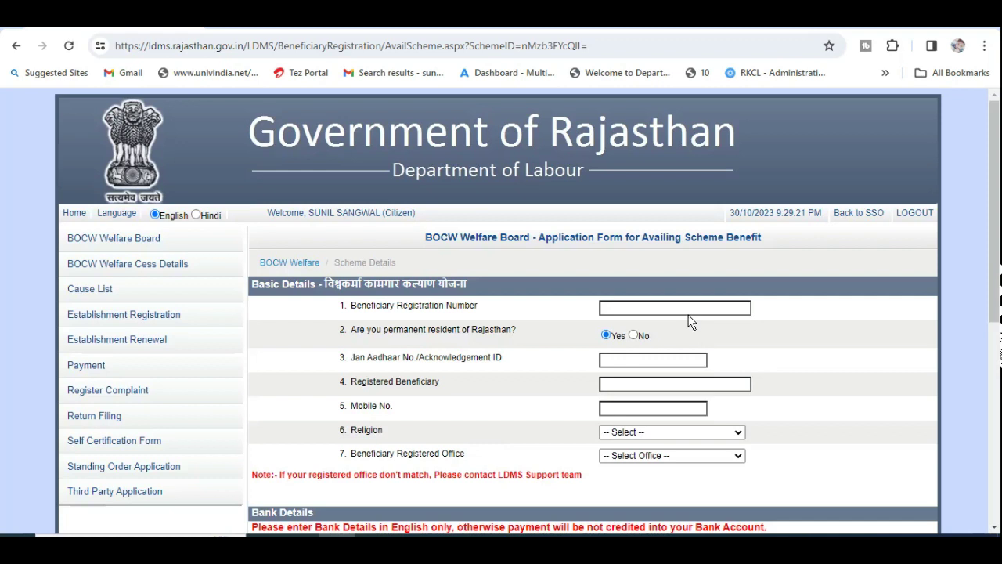
{"action": "left_click_drag", "start_coordinate": [996, 227], "coordinate": [999, 443]}
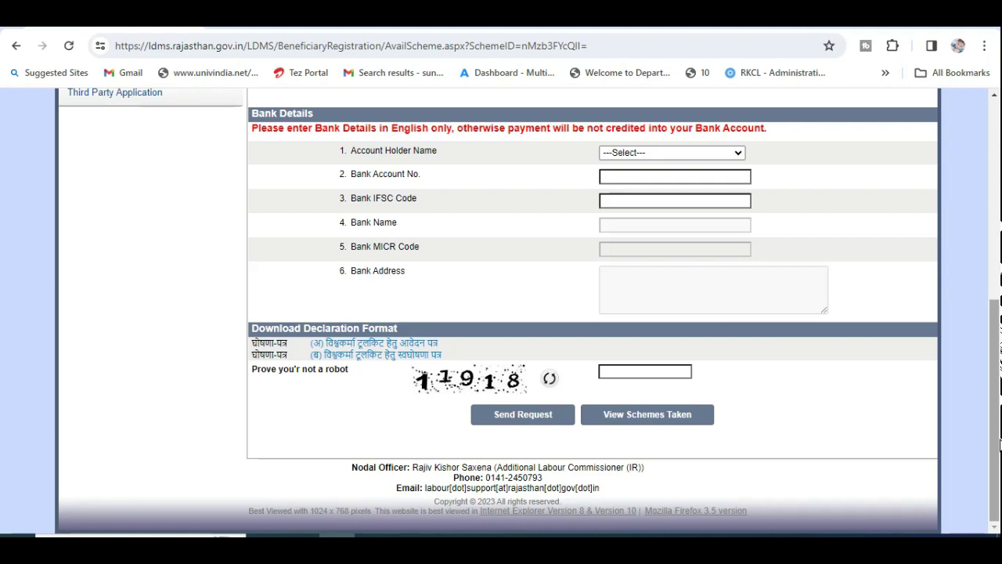
{"action": "left_click_drag", "start_coordinate": [999, 442], "coordinate": [999, 269]}
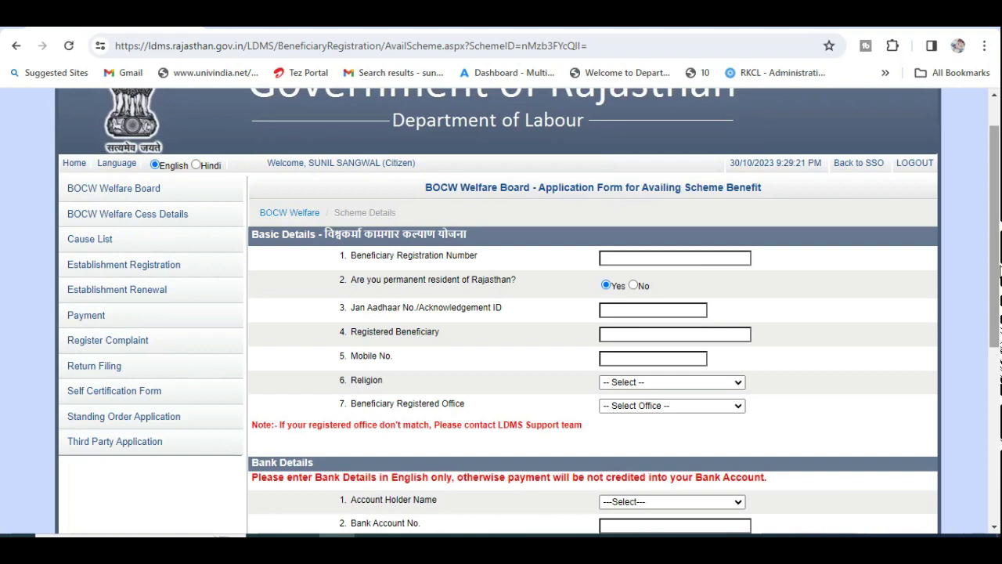